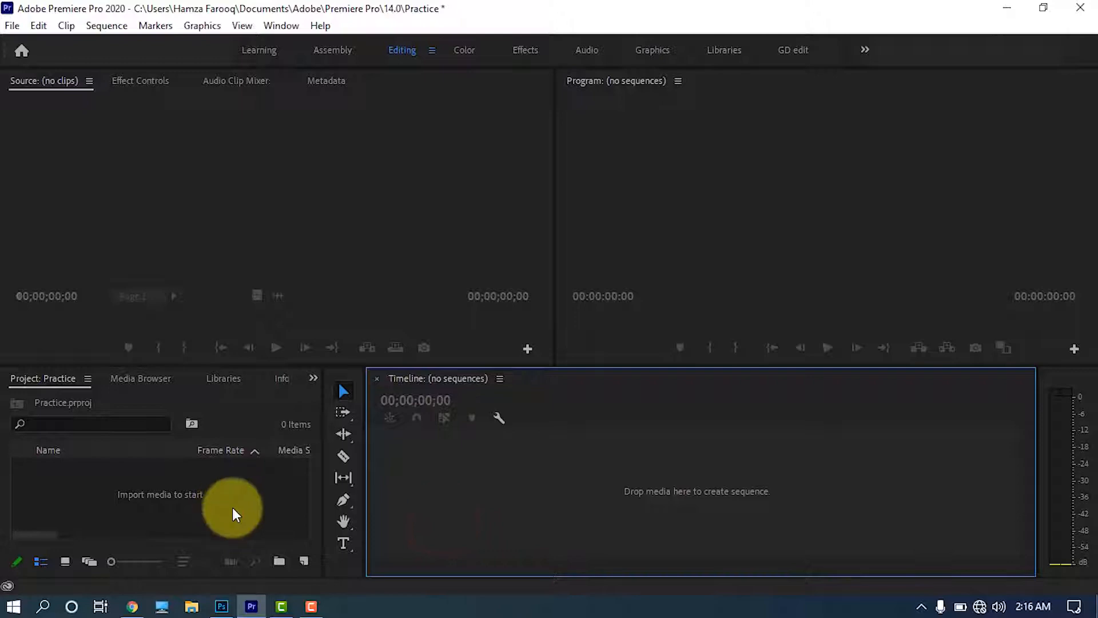
Import Sample VIDEO.mp4 from the desktop into the project and create a new sequence from it
click(251, 606)
drag(140, 369, 190, 468)
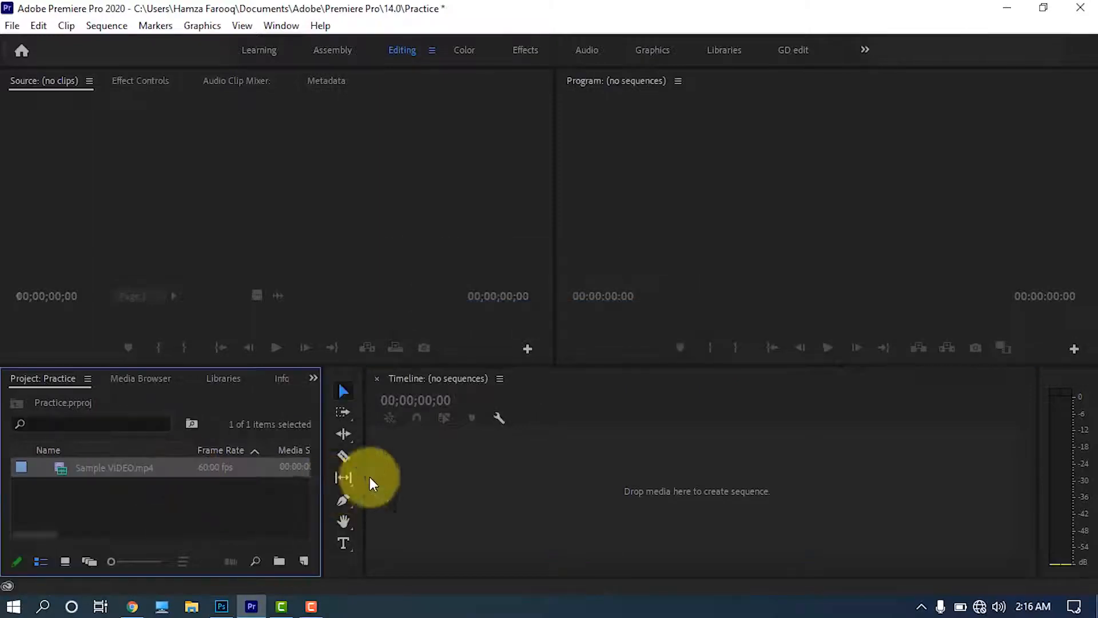
drag(91, 466, 389, 500)
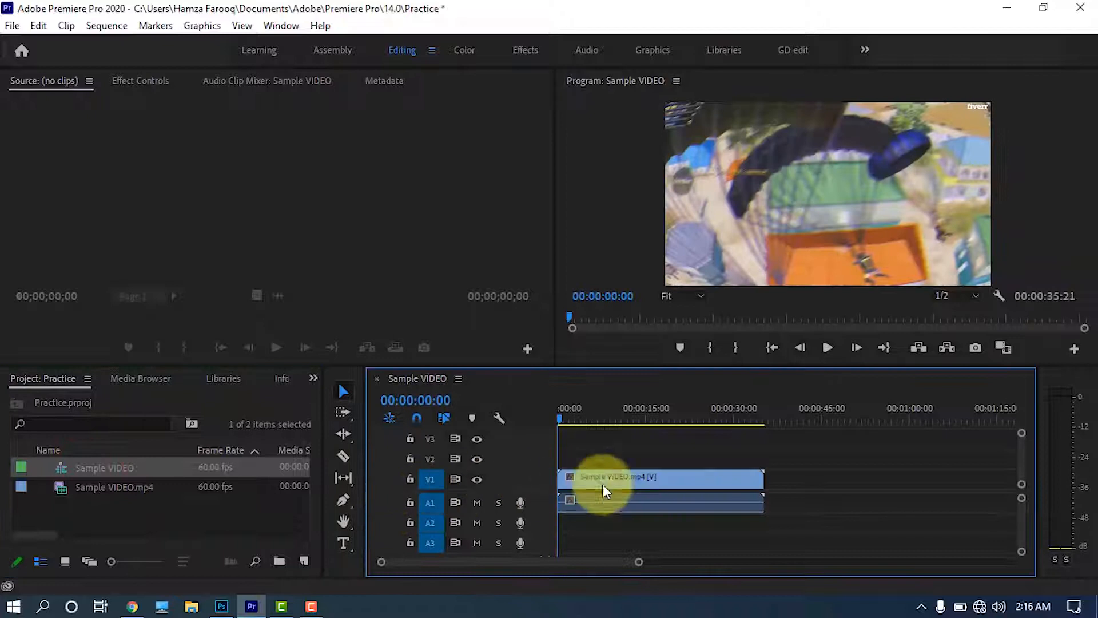
In the Color workspace, set the Sample VIDEO clip's Creative vibrance to about 75.3 and Creative saturation to 200
click(474, 50)
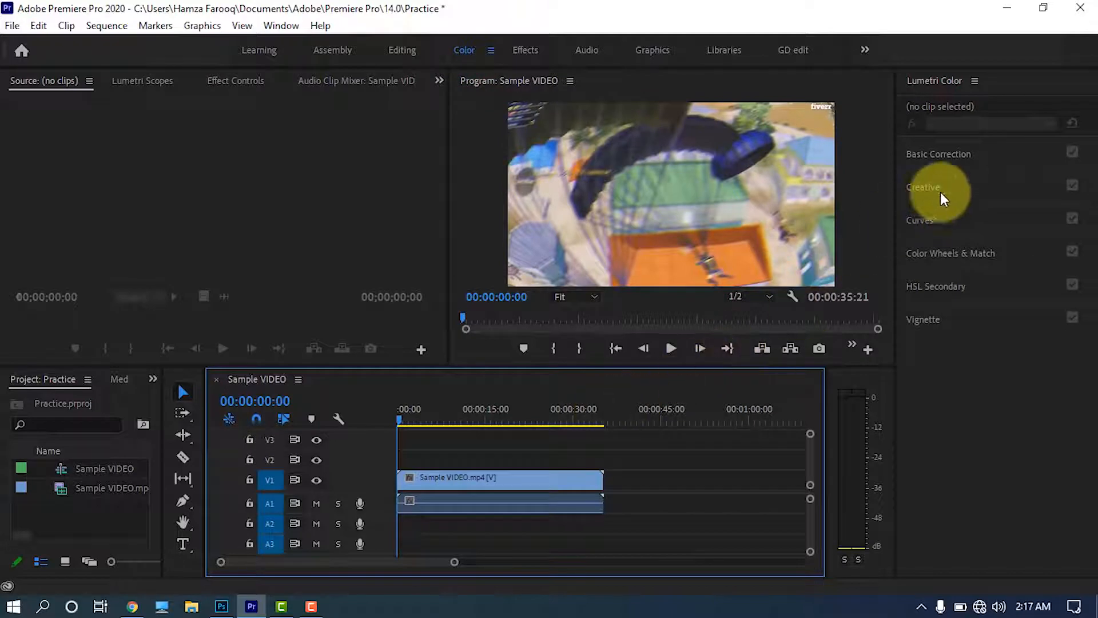
click(963, 155)
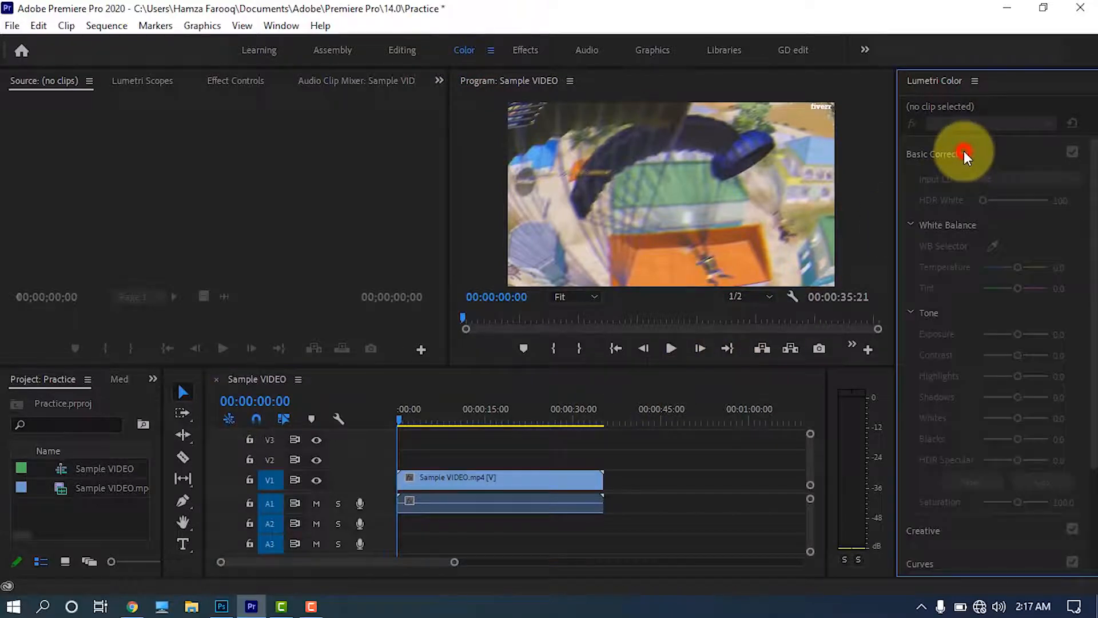
click(493, 489)
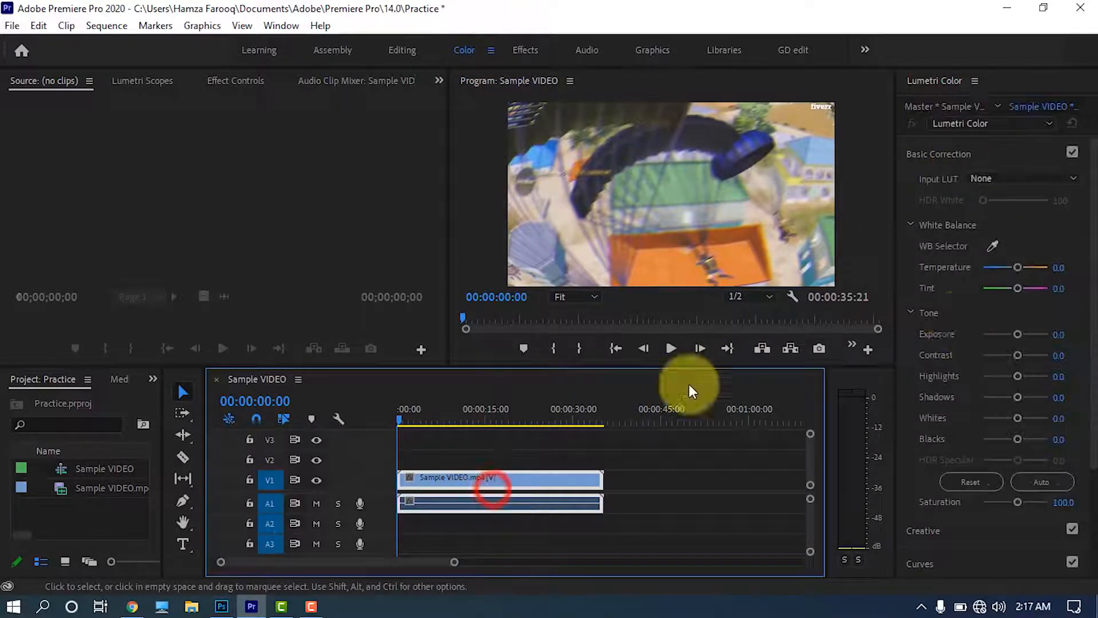
click(942, 158)
click(953, 184)
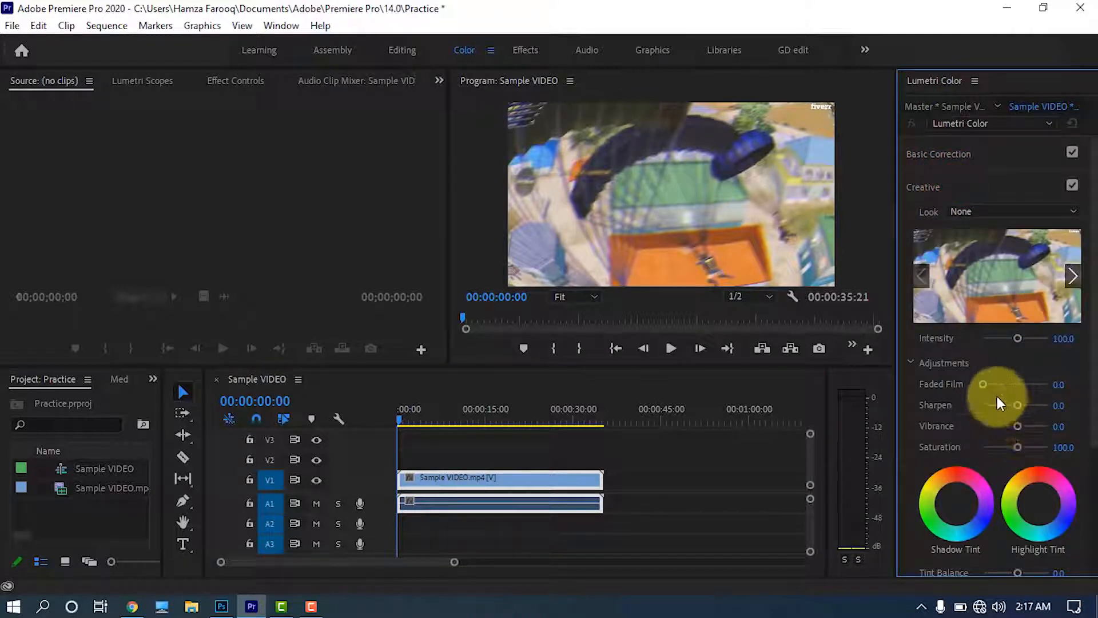
drag(1022, 426, 1059, 443)
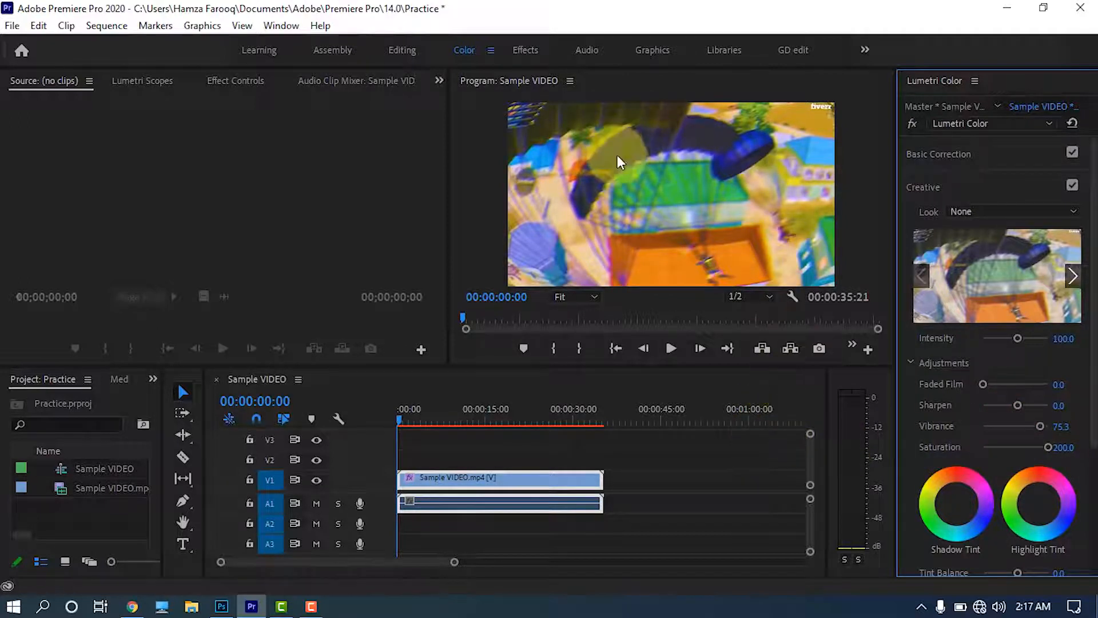
In the clip's Basic Correction settings, keep exposure at 0.0 and set contrast to 100 and highlights to -100, judging from the frame at 00:00:04:24
click(945, 174)
click(940, 154)
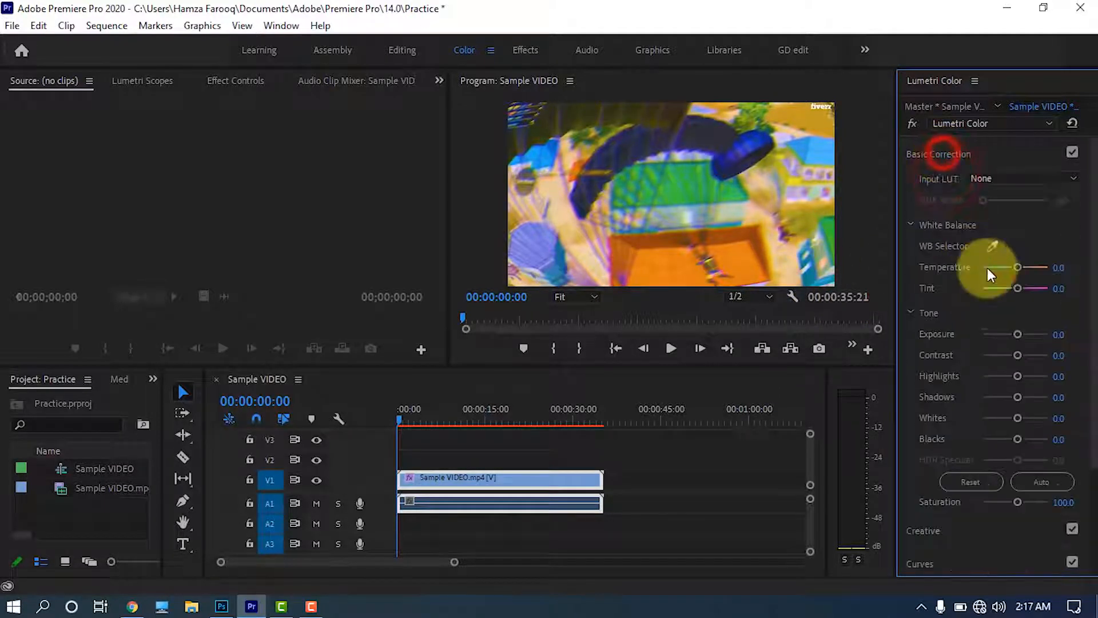
click(424, 416)
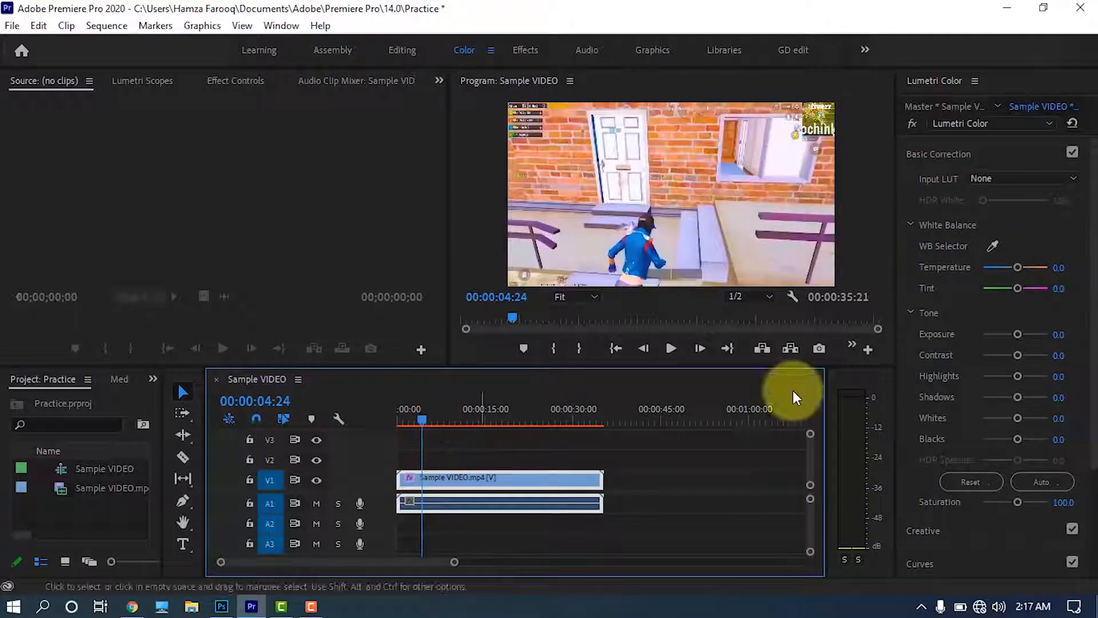
drag(1016, 335, 1023, 337)
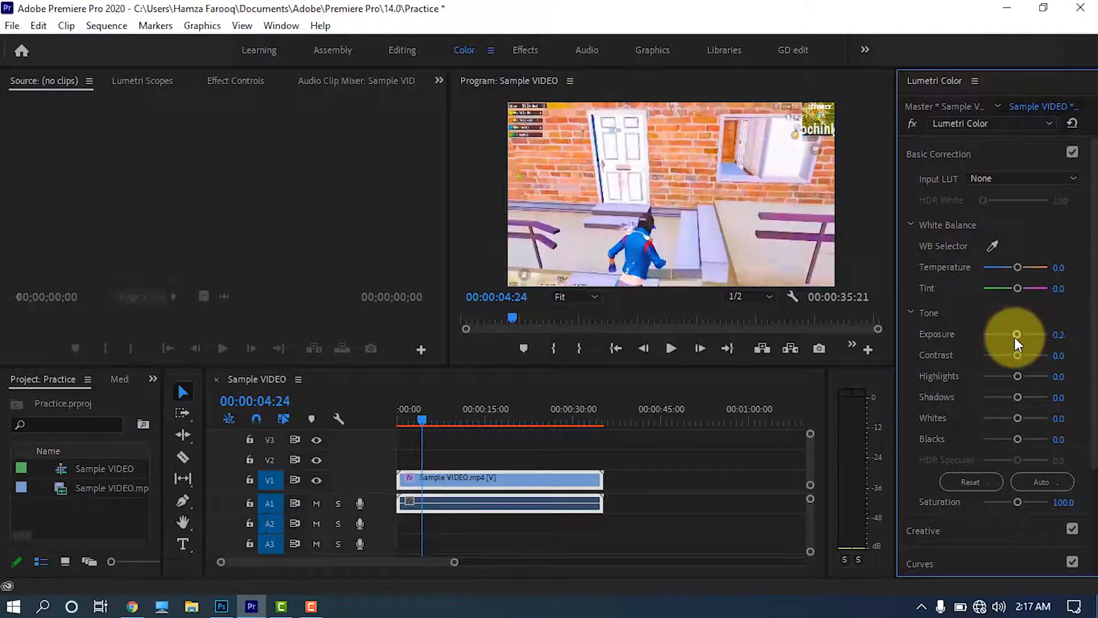
double_click(1016, 334)
drag(1018, 355, 958, 377)
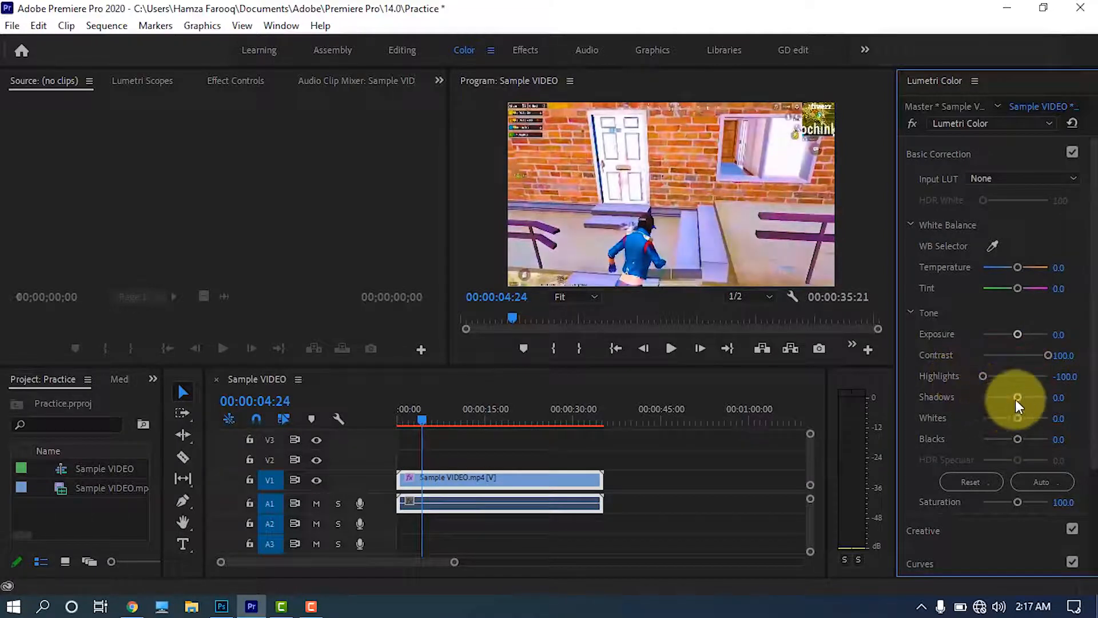
Set the clip's Basic Correction whites to 60.5, blacks to -100 and saturation to about 175, leaving shadows at 0.0
mouse_move(1017, 396)
mouse_down()
mouse_move(1038, 399)
mouse_move(1017, 399)
mouse_up()
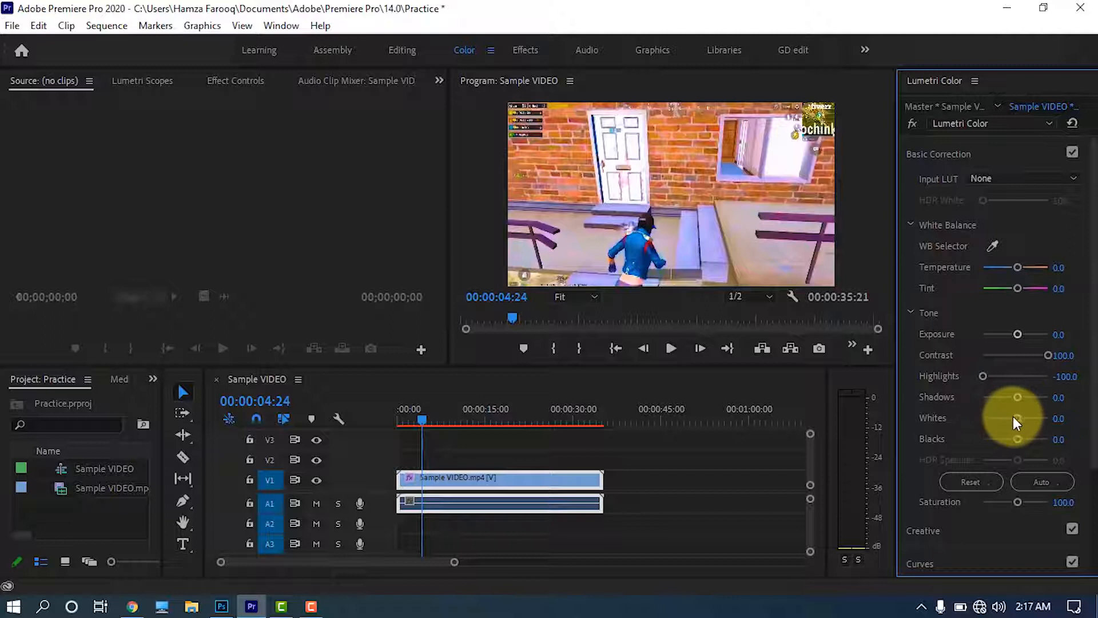
drag(1015, 416, 960, 433)
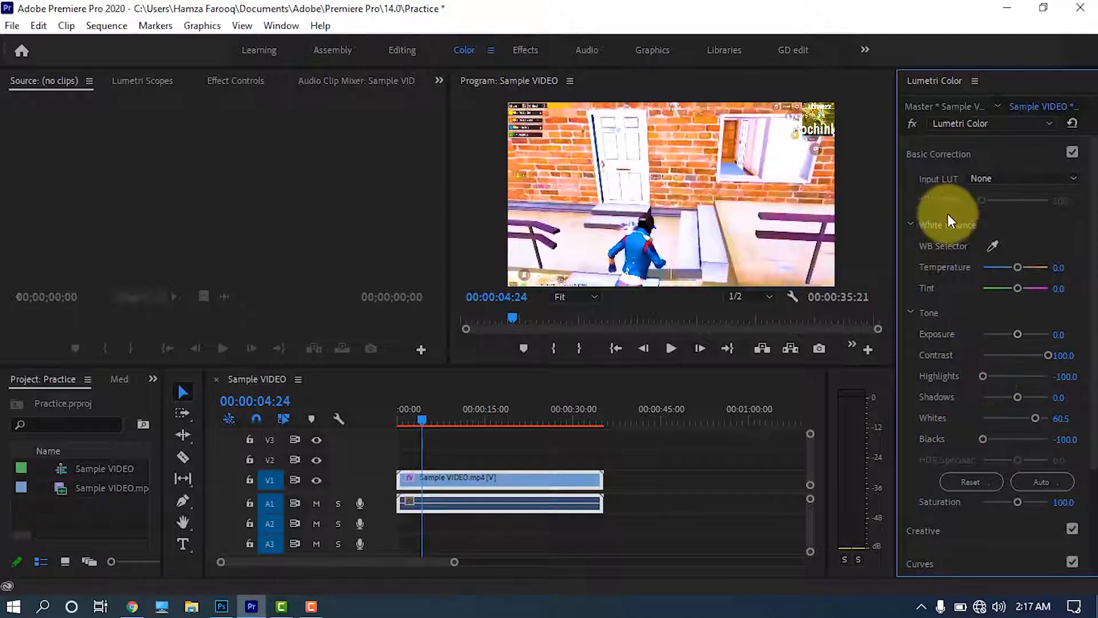
scroll(1014, 432, down, 2)
mouse_move(1017, 452)
mouse_down()
mouse_move(1027, 453)
mouse_move(1005, 458)
mouse_move(1028, 458)
mouse_up()
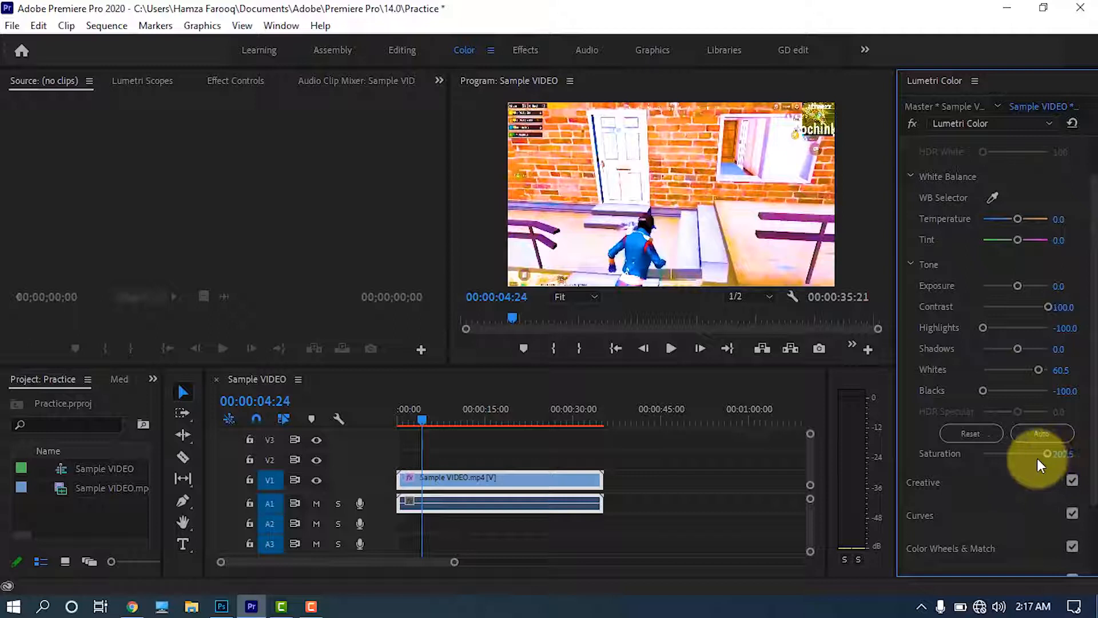
drag(1038, 448, 1039, 450)
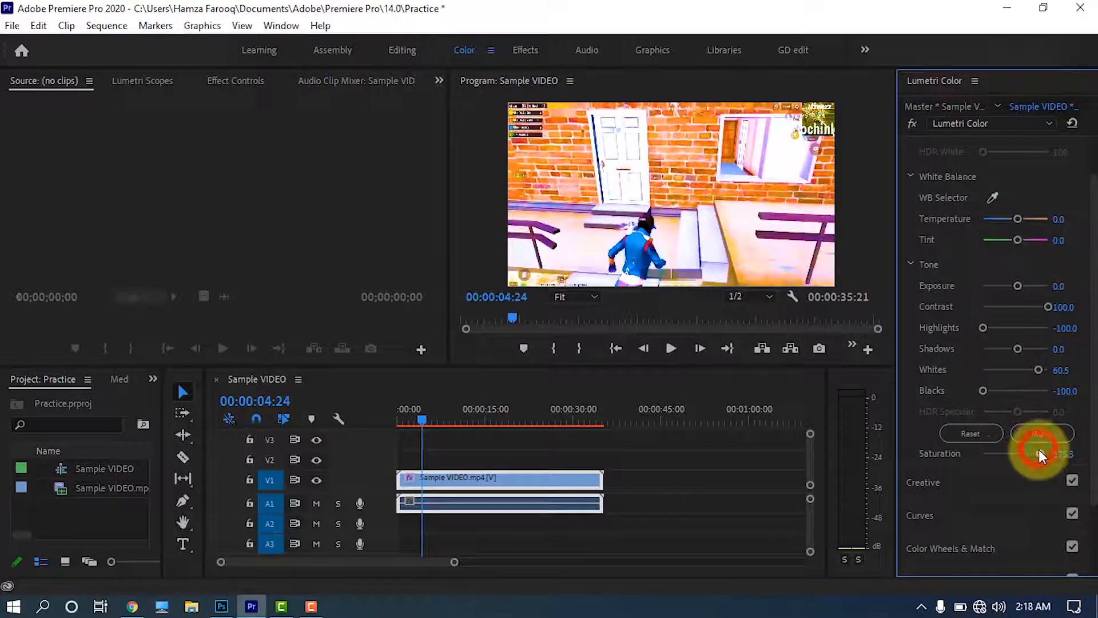
scroll(1010, 207, up, 1)
click(956, 150)
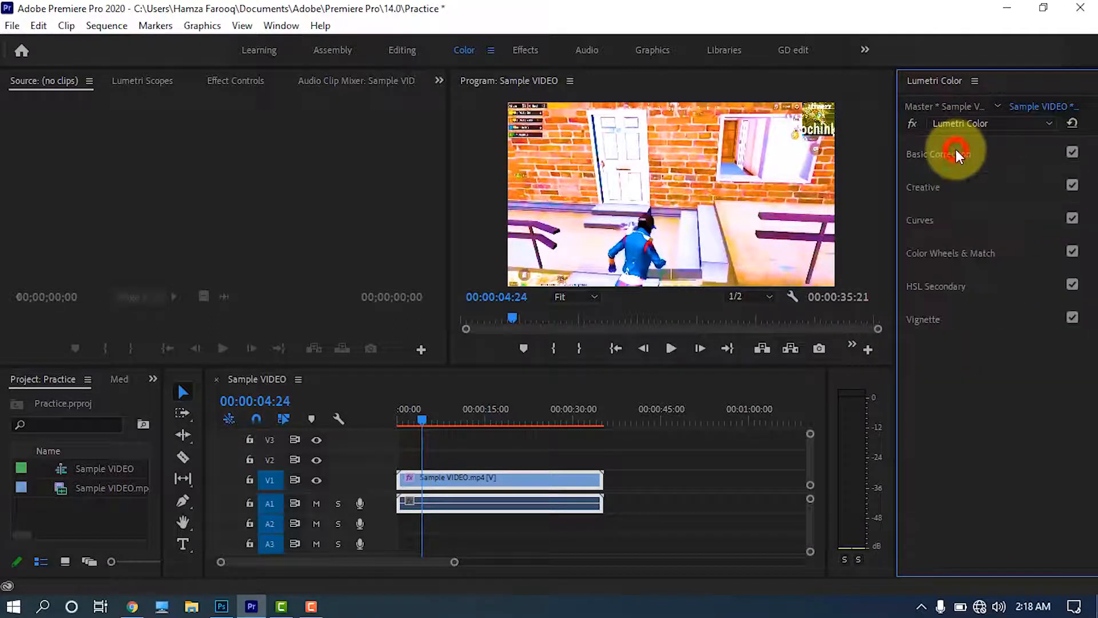
Render the effect previews for the whole sequence and play back the color-corrected video
key(space)
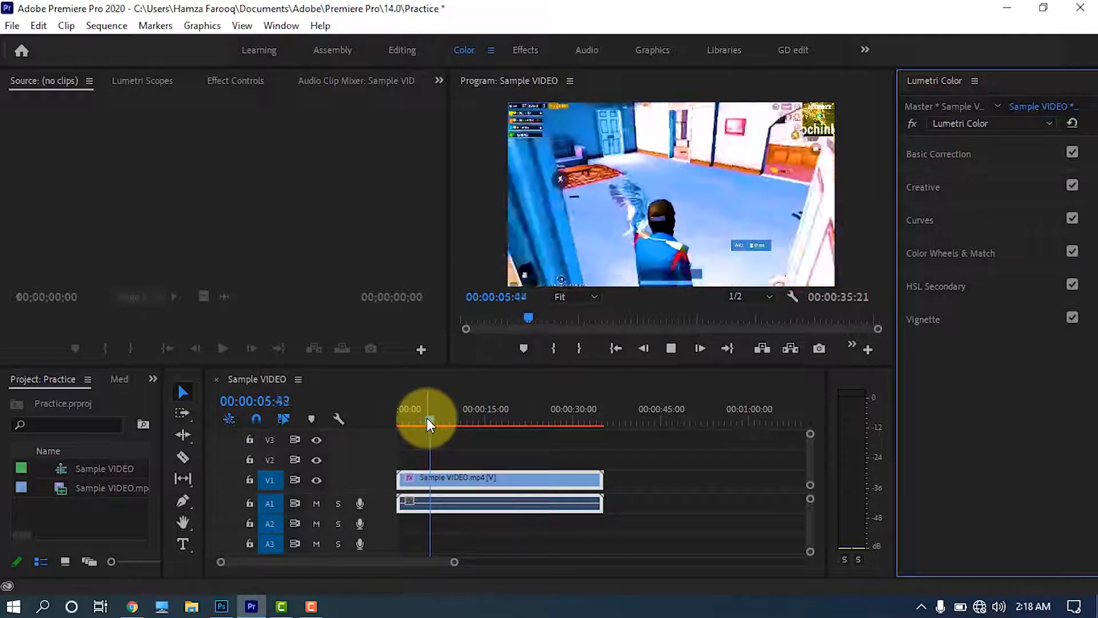
click(427, 422)
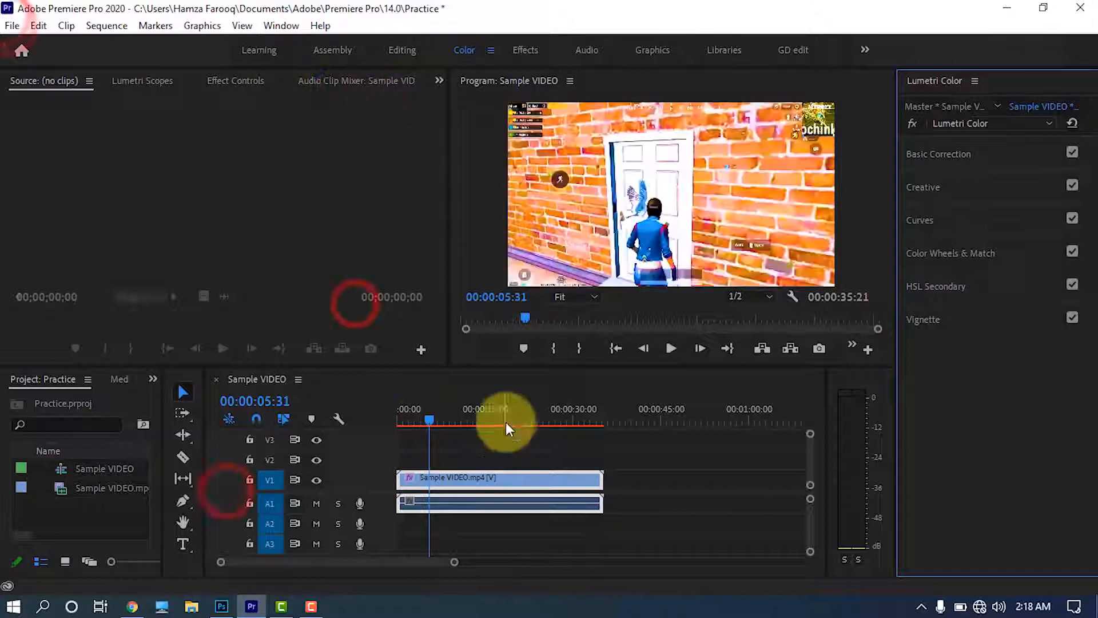
key(Return)
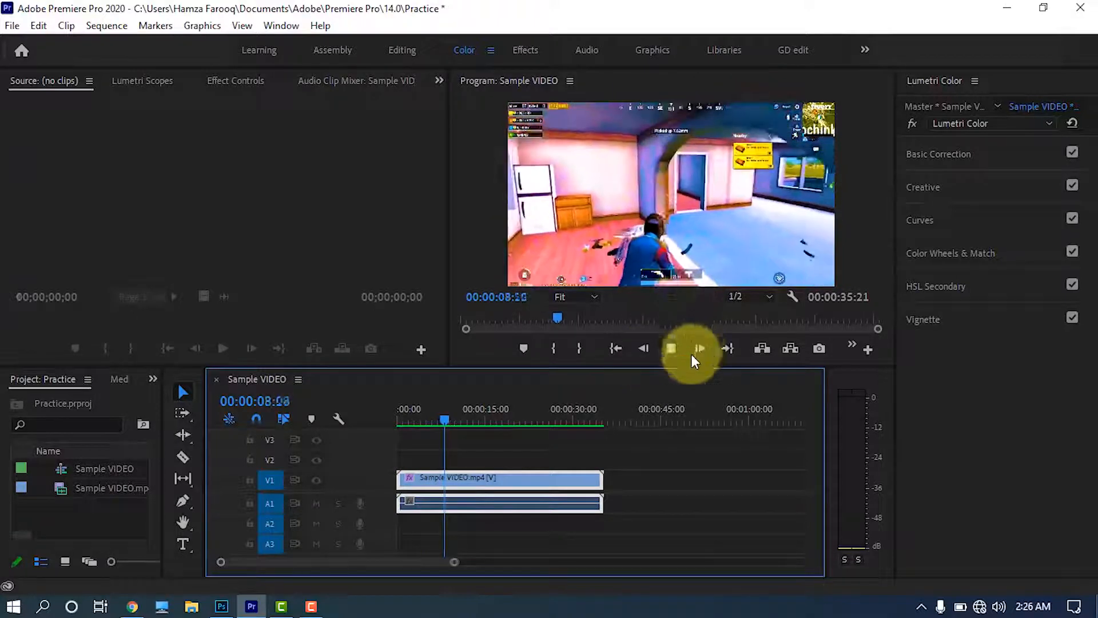
key(space)
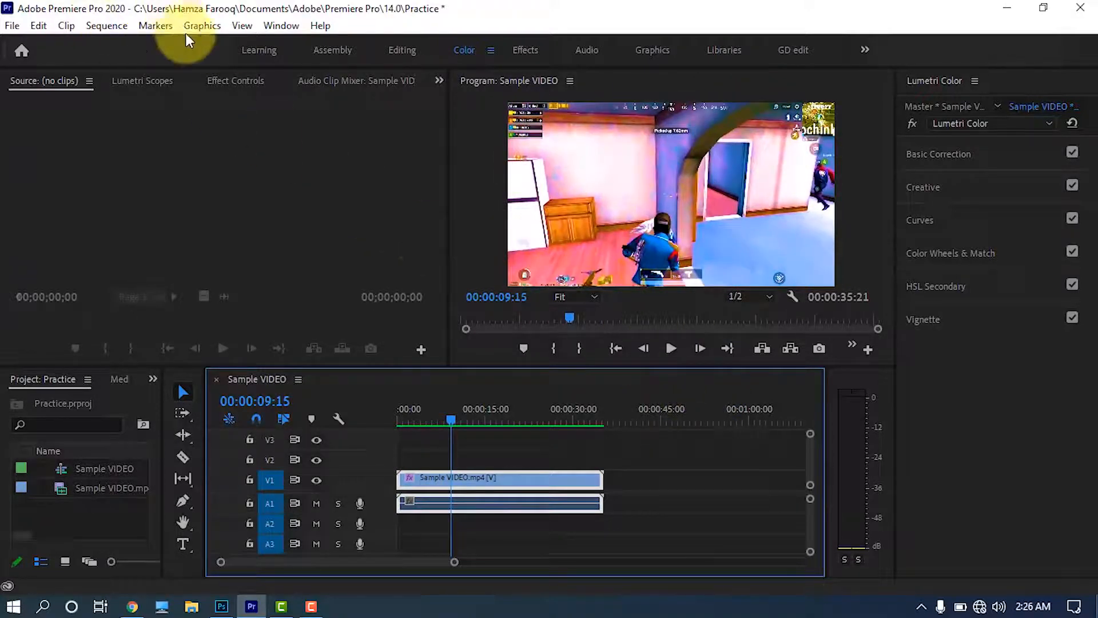
Export the sequence as an H.264 MP4 file named "edited video" on the Desktop
click(13, 25)
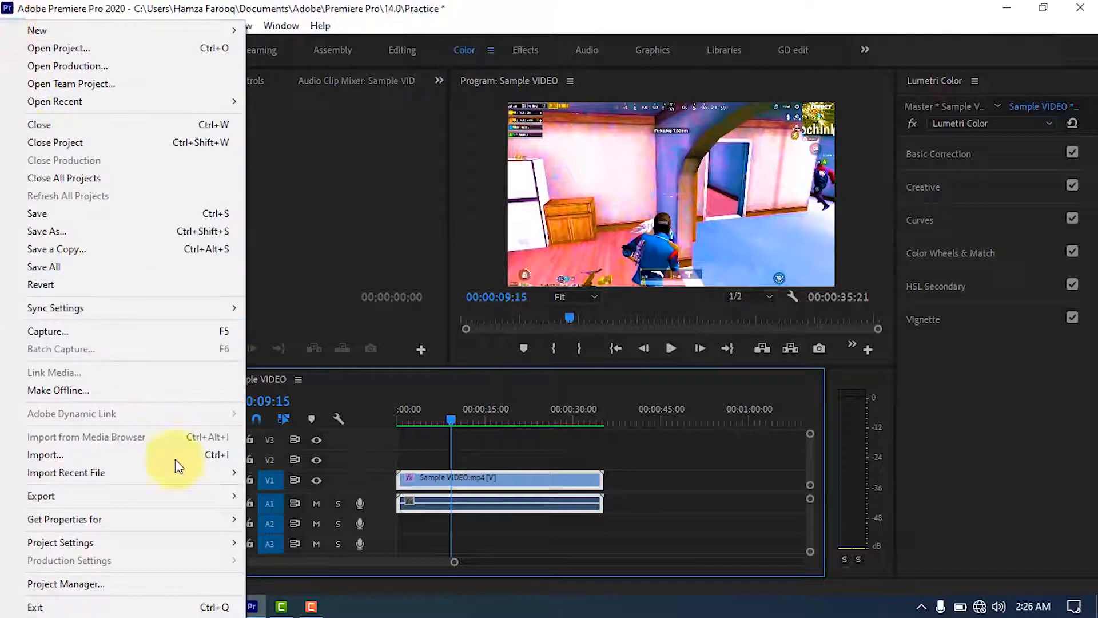
click(191, 491)
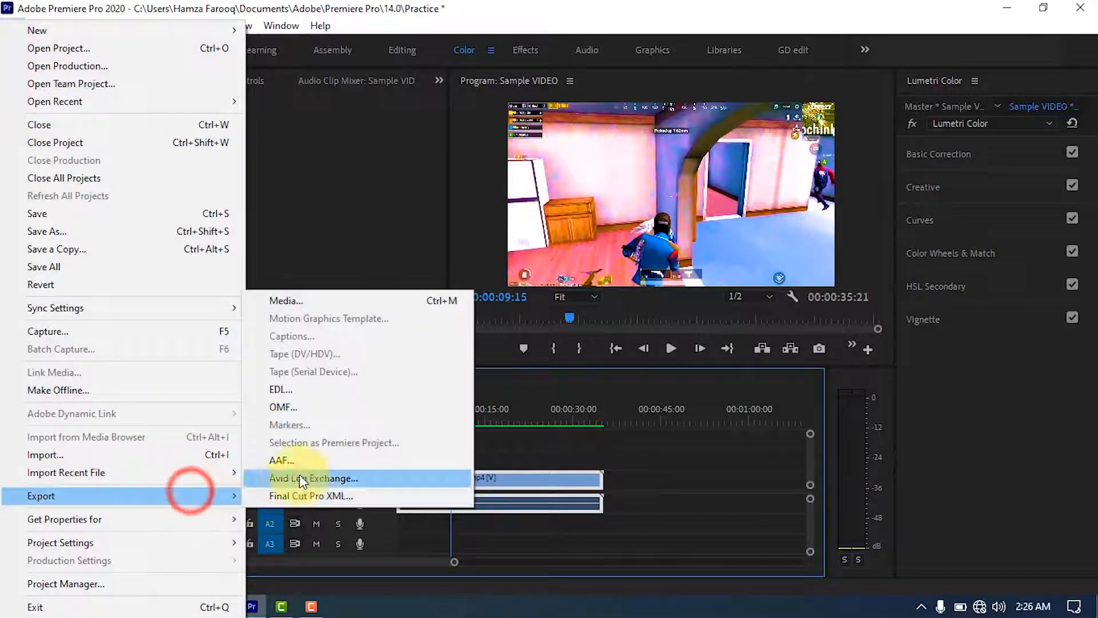
click(342, 300)
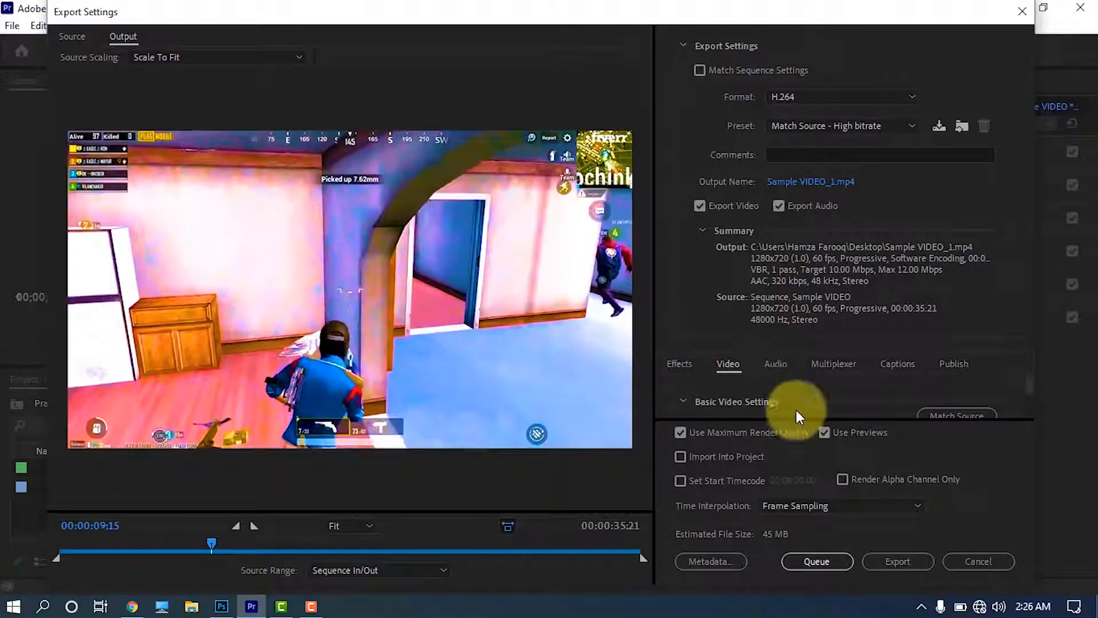
click(815, 181)
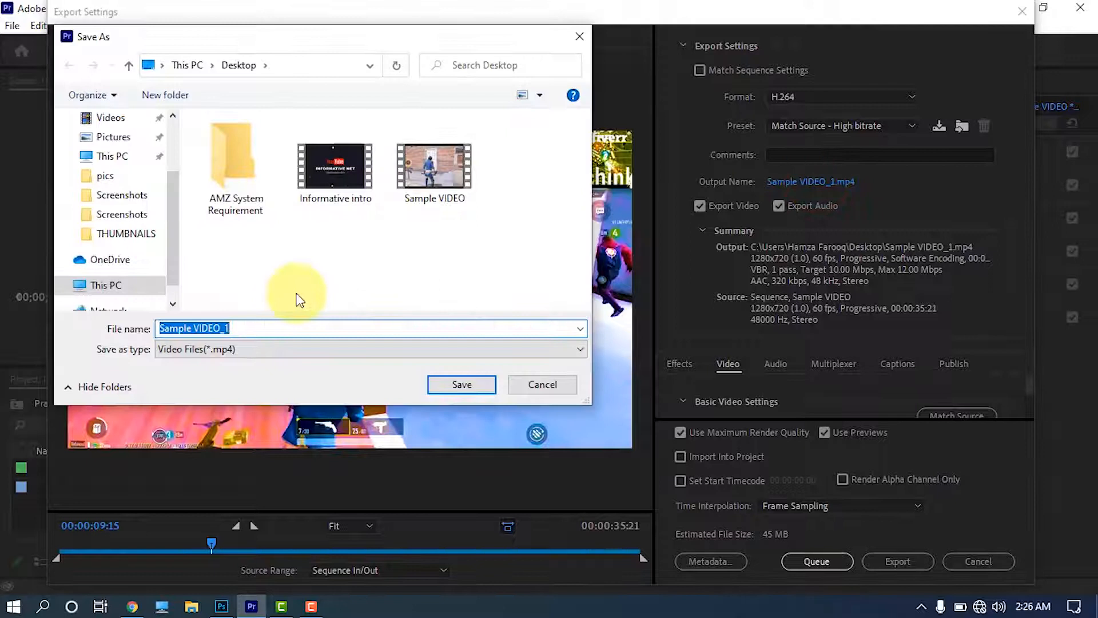
text(e)
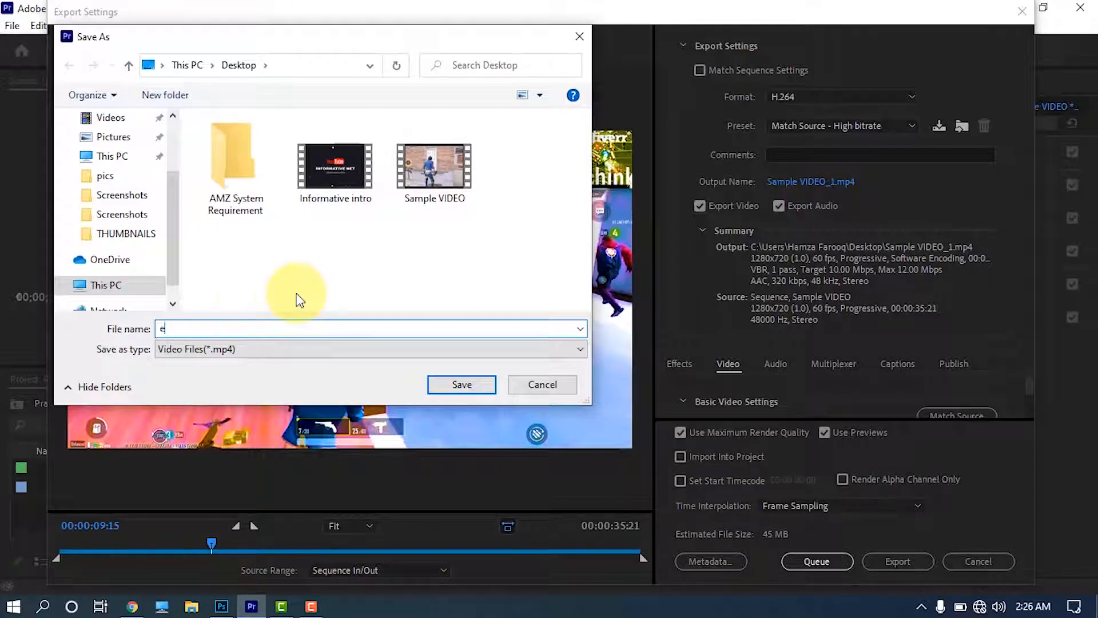
text(dited vidoe)
key(BackSpace)
key(BackSpace)
text(eo)
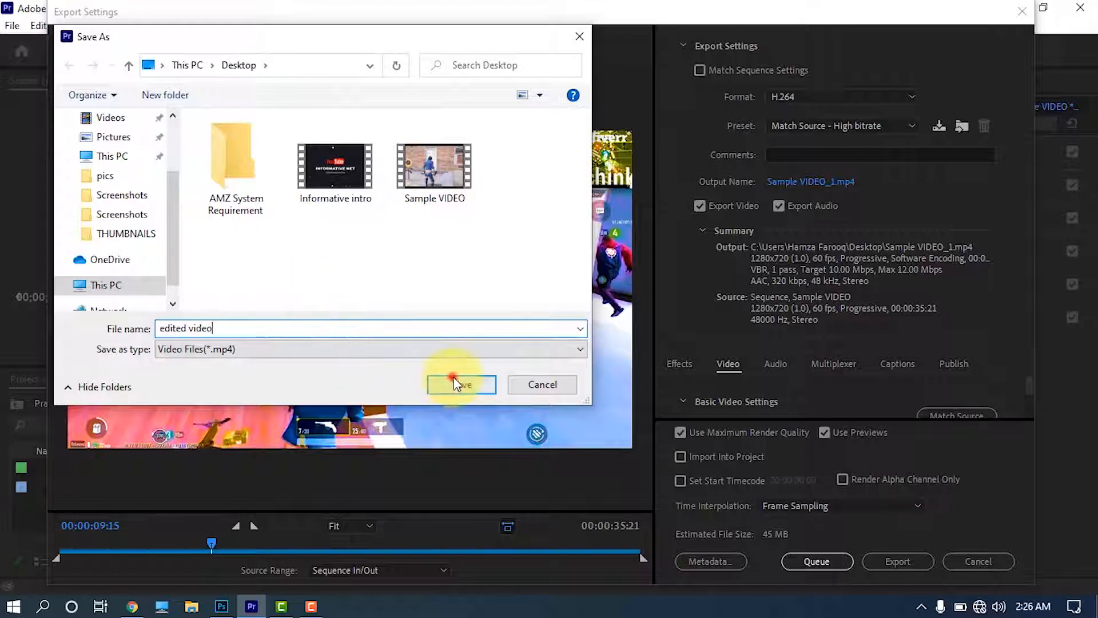
click(453, 382)
click(900, 565)
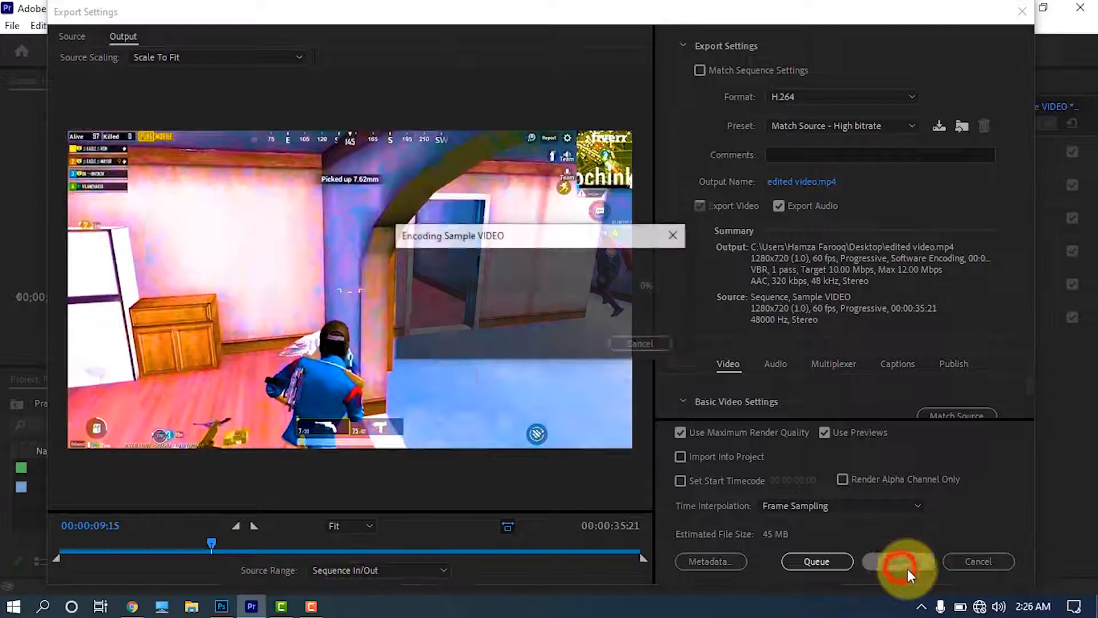